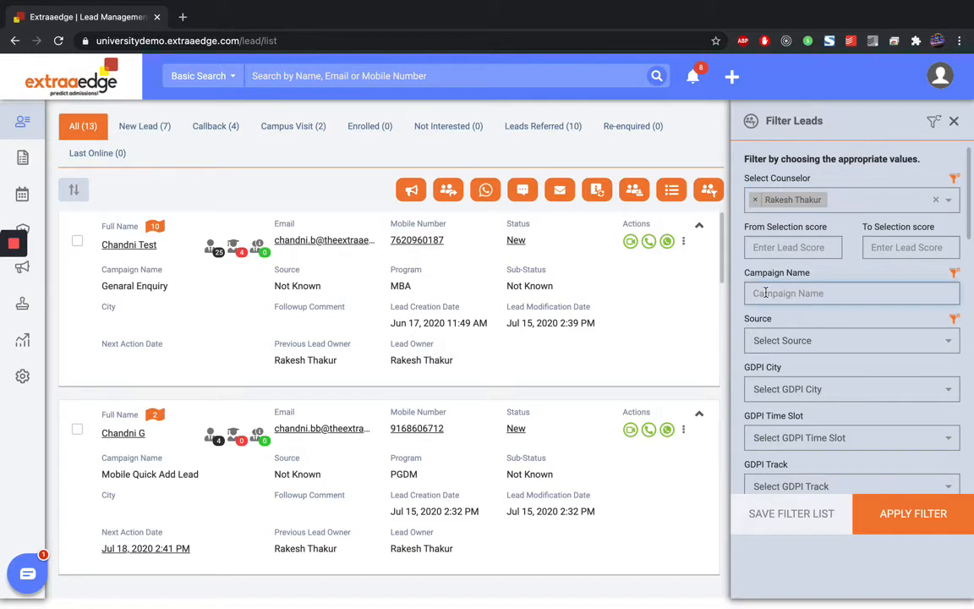
Set the campaign name filter to "Mobile Quick Add Lead" and check the available counselor options, keeping the current counselor
type("Mobile Quick Add Lead")
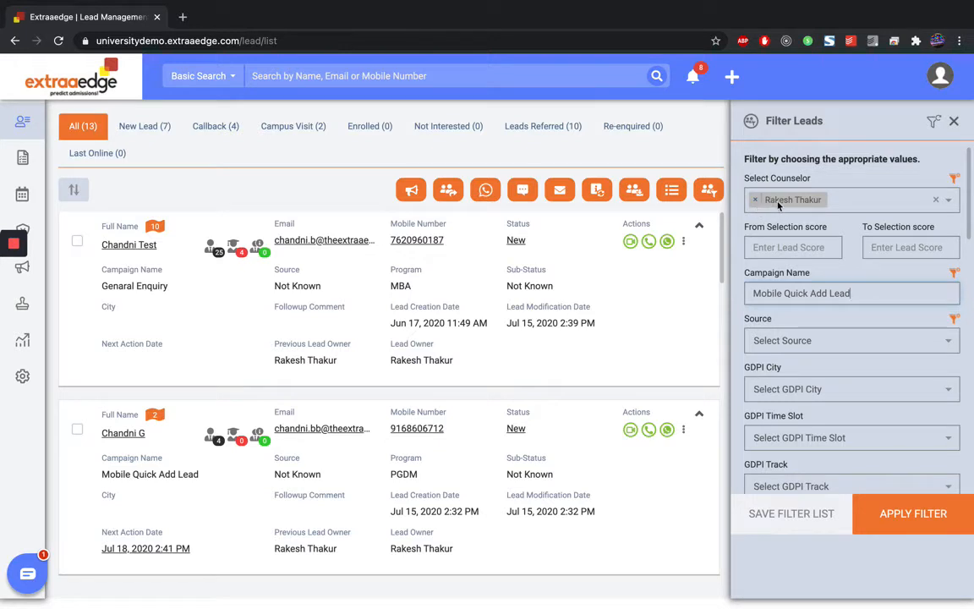
left_click(839, 200)
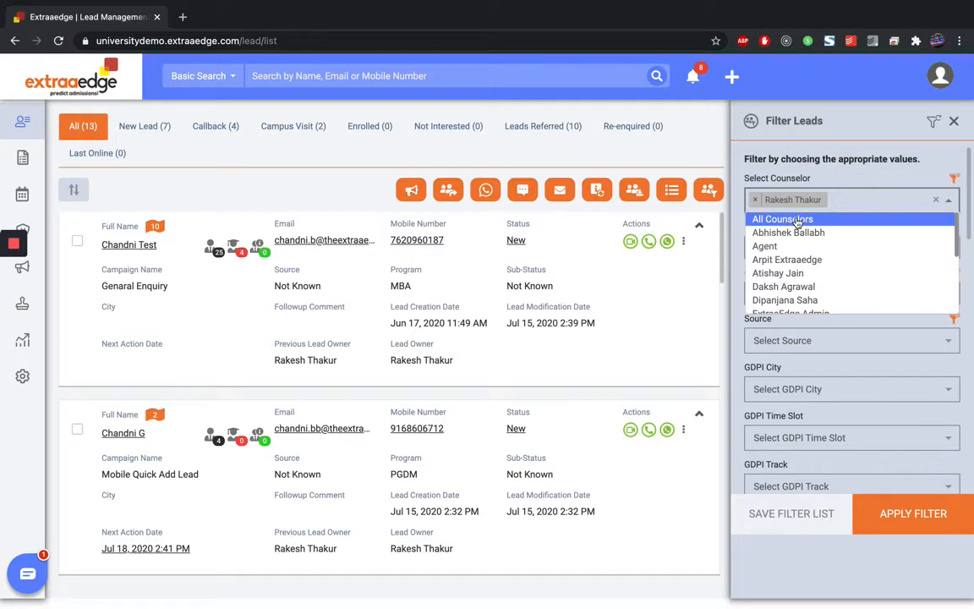
left_click(839, 176)
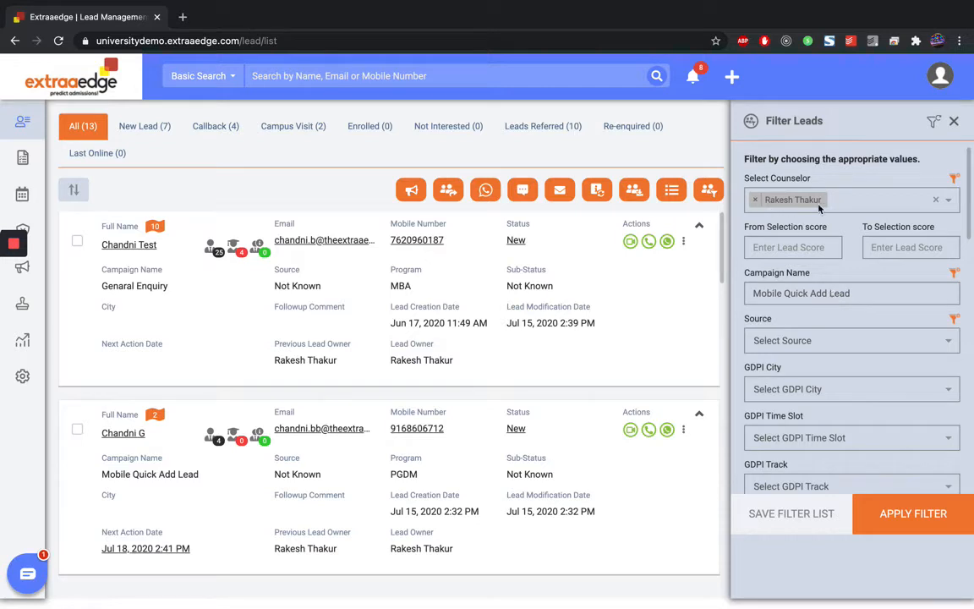
Limit the lead creation date to 2020-07-12 through 2020-07-15 and apply the filter
scroll(815, 313, "down", 3)
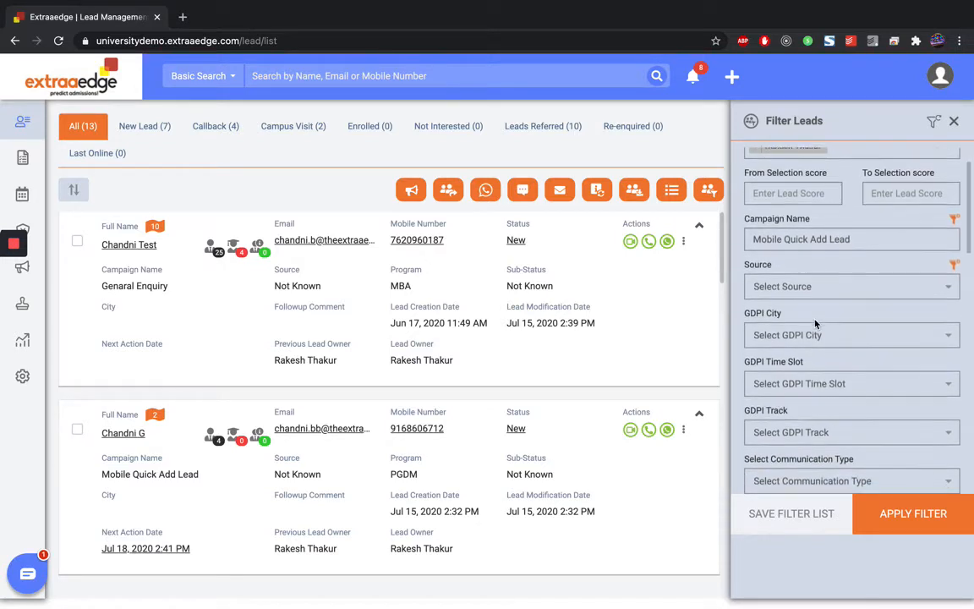
scroll(815, 322, "down", 6)
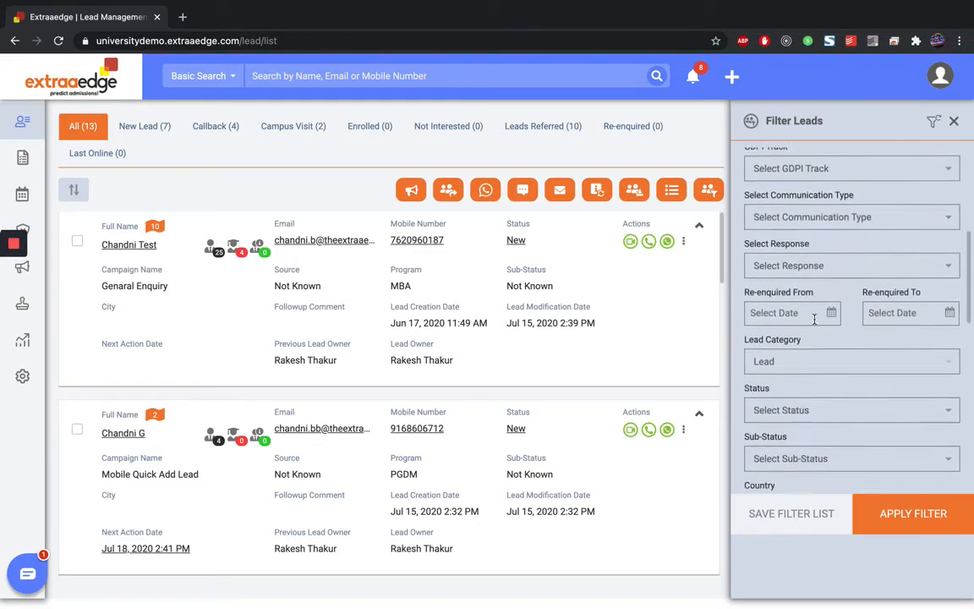
scroll(815, 323, "down", 6)
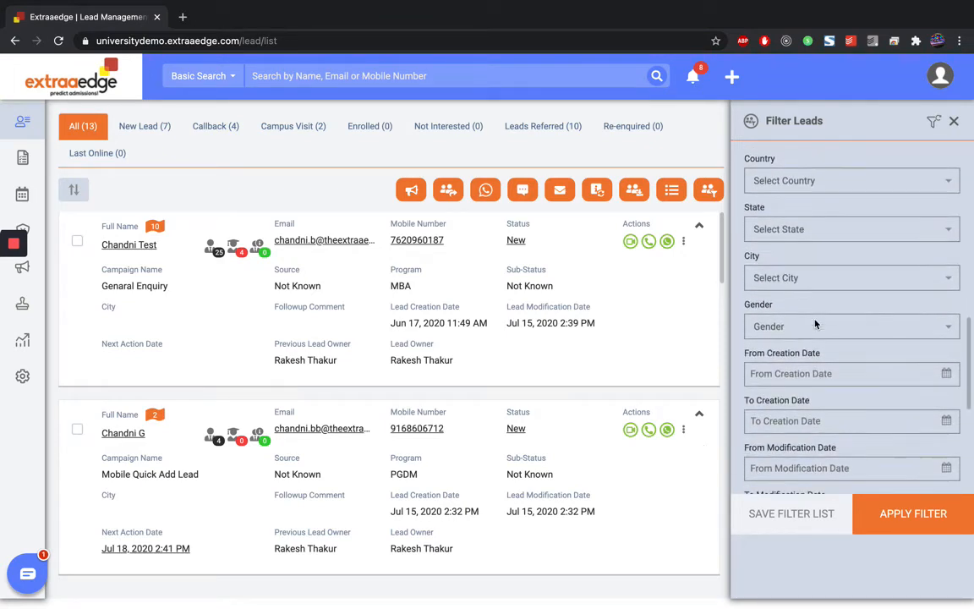
left_click(797, 374)
scroll(827, 396, "down", 3)
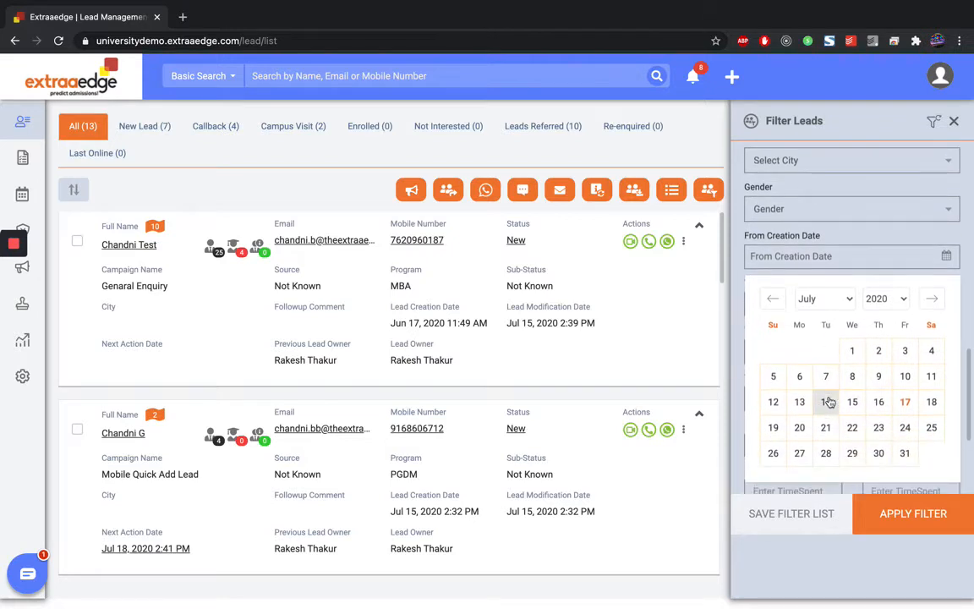
left_click(773, 402)
left_click(746, 301)
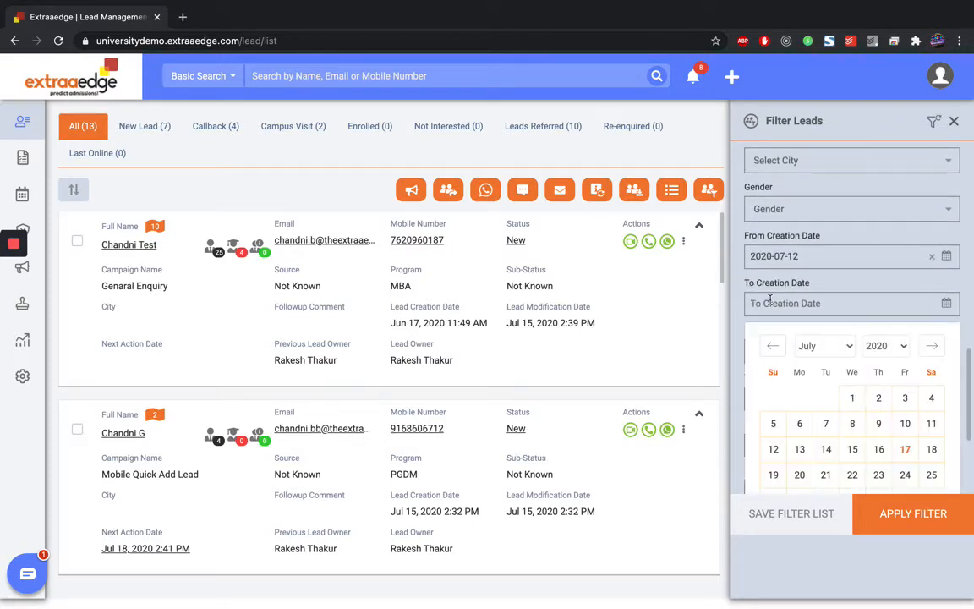
left_click(853, 449)
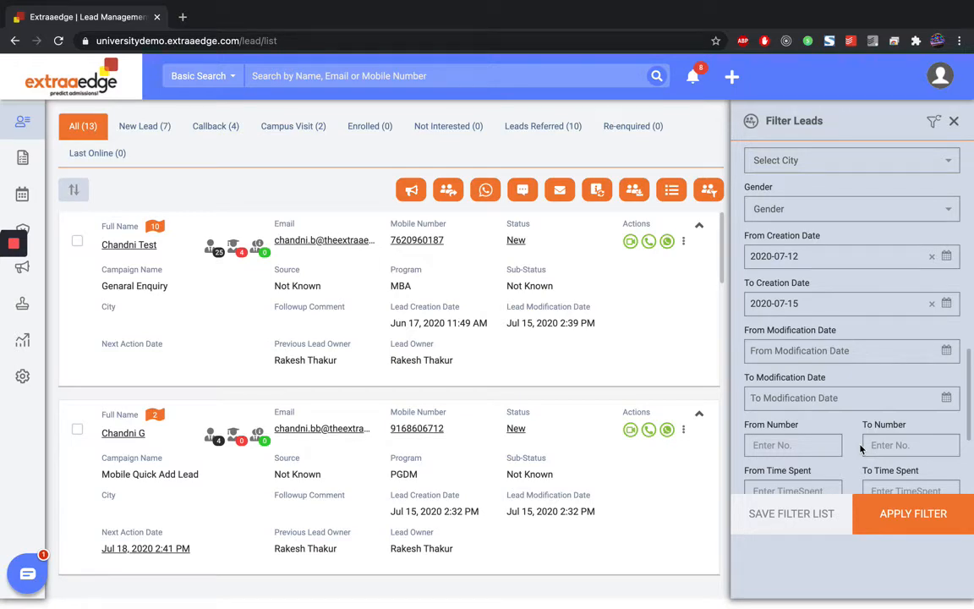
left_click(908, 516)
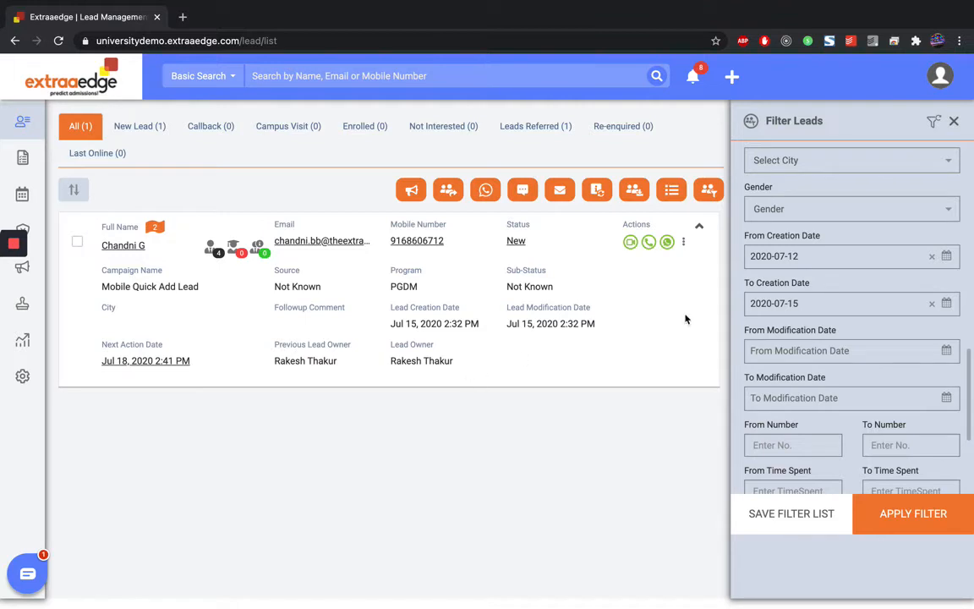
Set the starting creation date to 2020-07-01 and reapply the lead filter
left_click(759, 254)
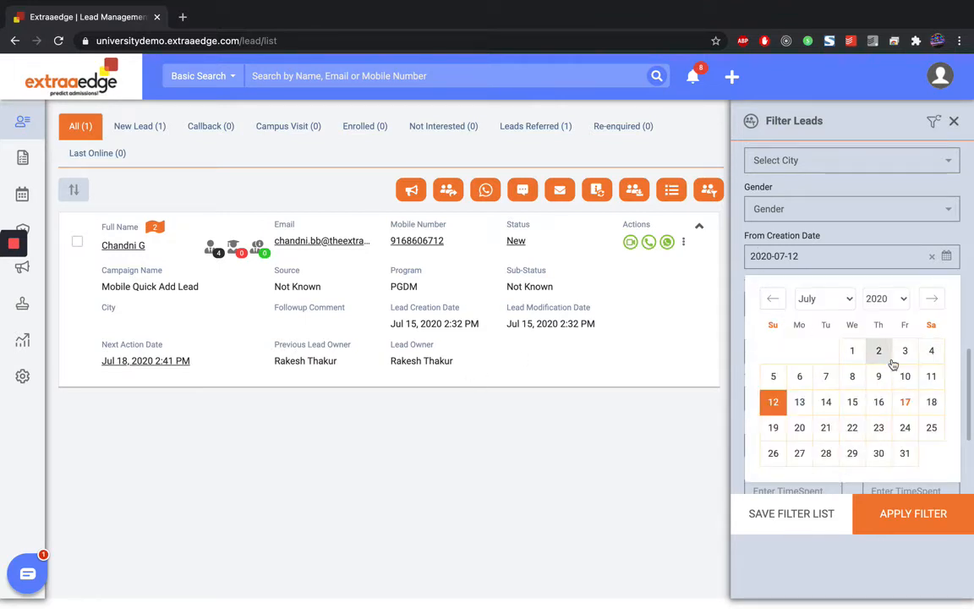
left_click(851, 350)
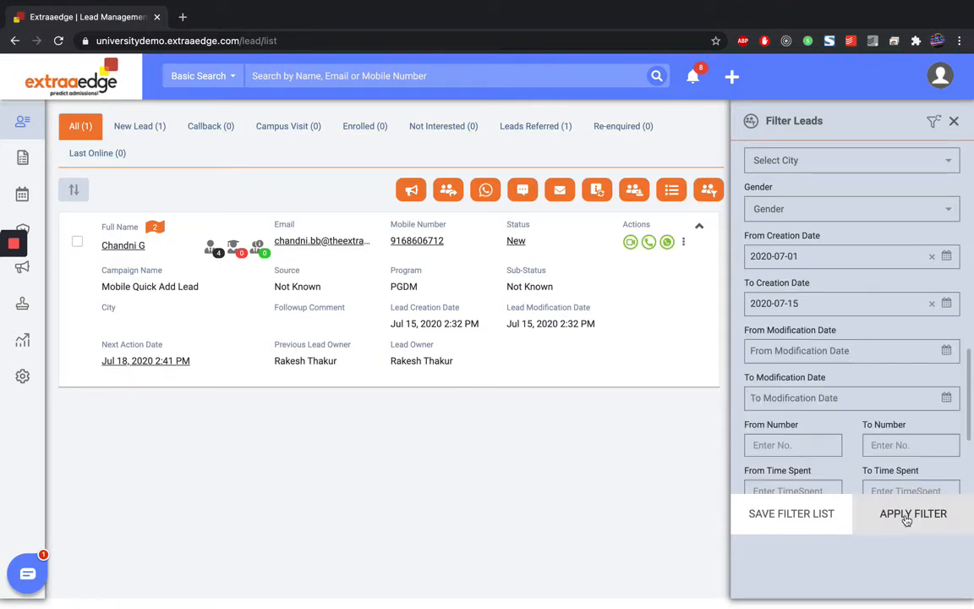
left_click(896, 514)
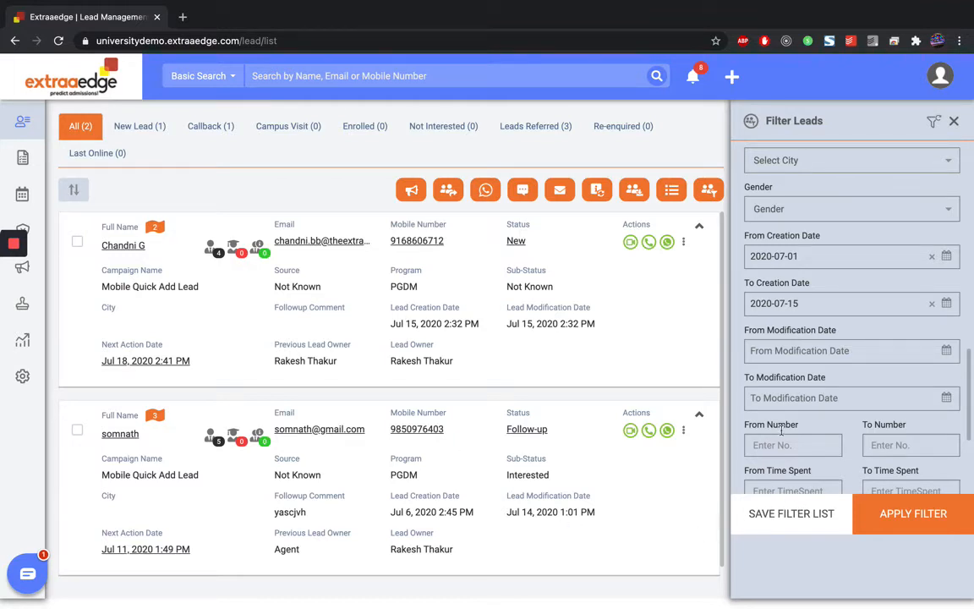
Review the remaining lead filter criteria, including modification dates, time spent, web activity, location, status and sub-status
scroll(788, 391, "down", 1)
scroll(788, 391, "down", 4)
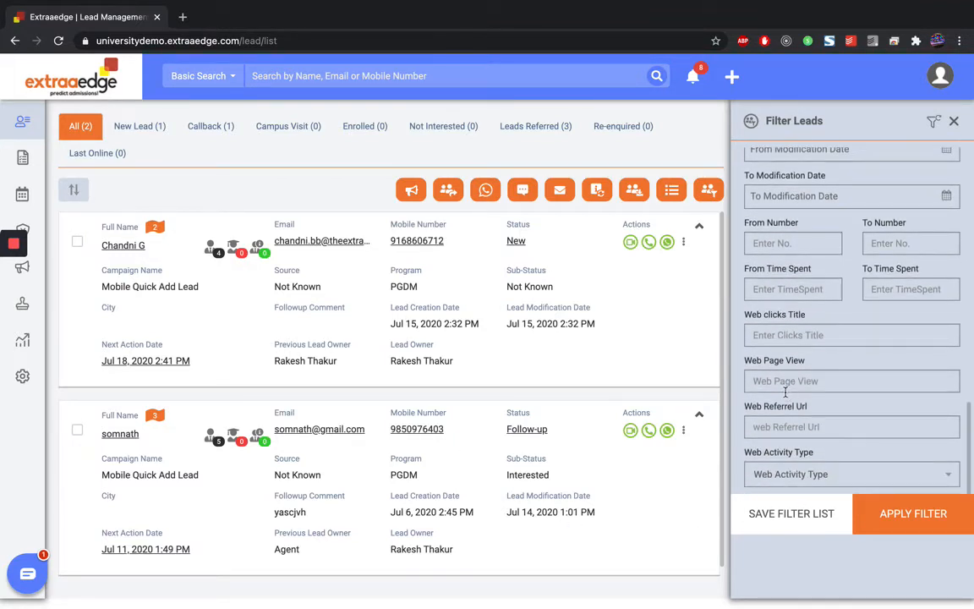
scroll(786, 392, "up", 3)
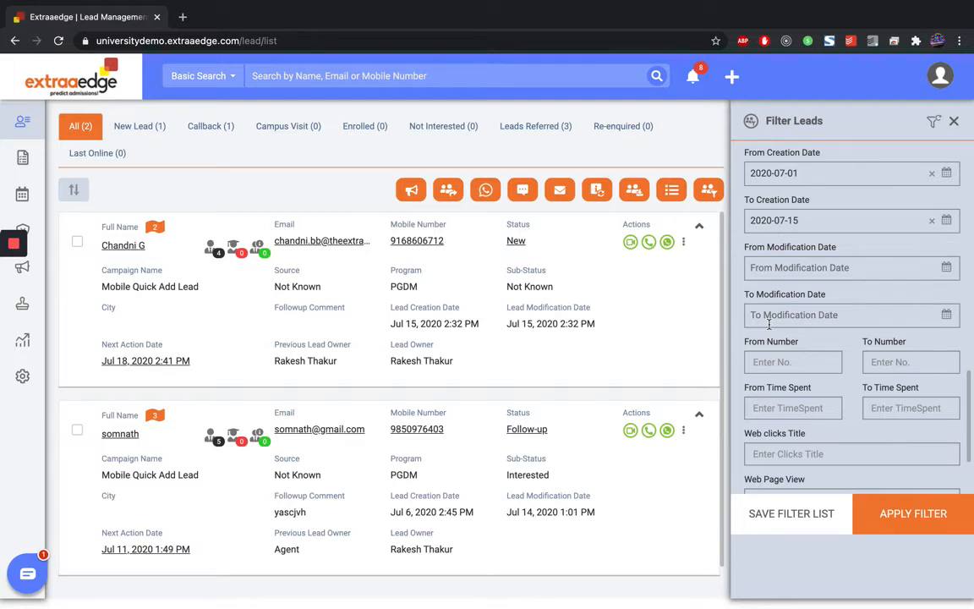
scroll(769, 325, "up", 5)
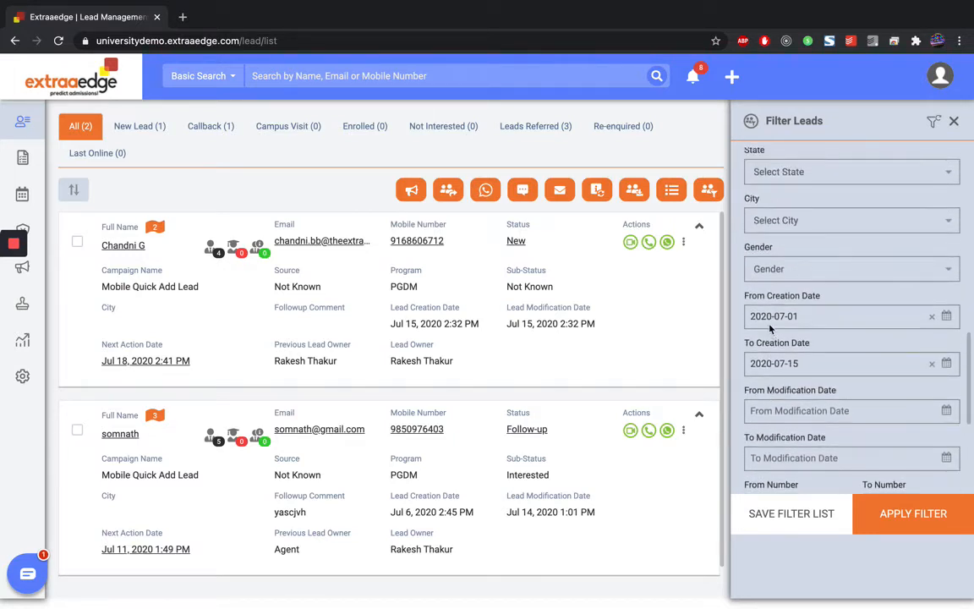
scroll(769, 328, "up", 2)
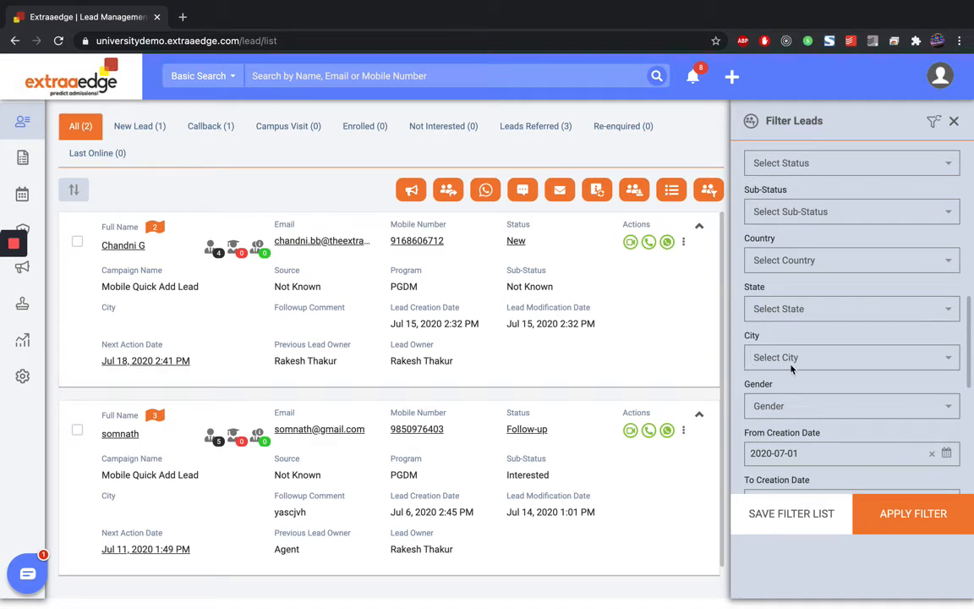
scroll(792, 367, "up", 2)
scroll(791, 367, "up", 3)
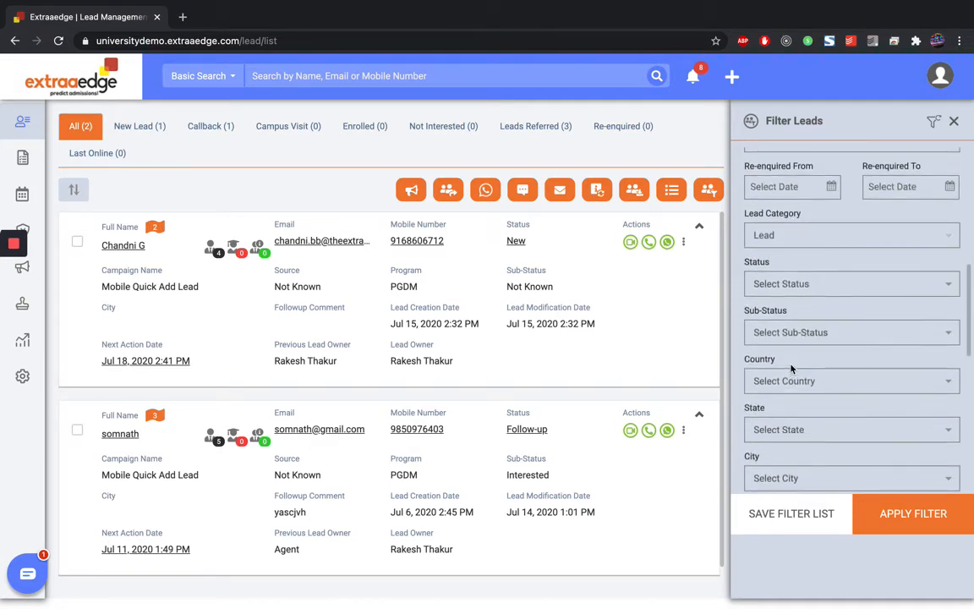
scroll(792, 368, "down", 8)
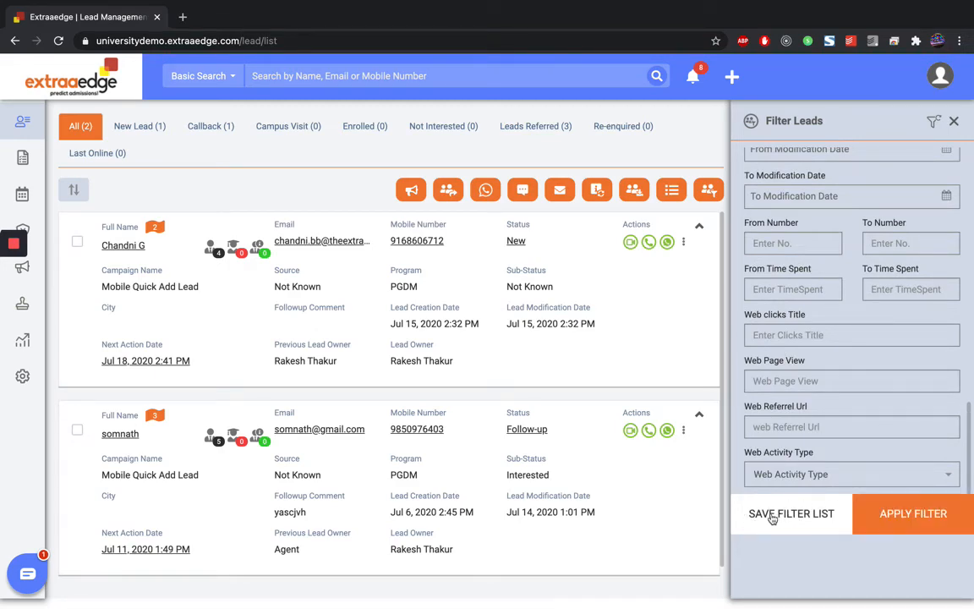
Start saving the filtered leads as a new list named "Quick ADD BButton"
left_click(774, 516)
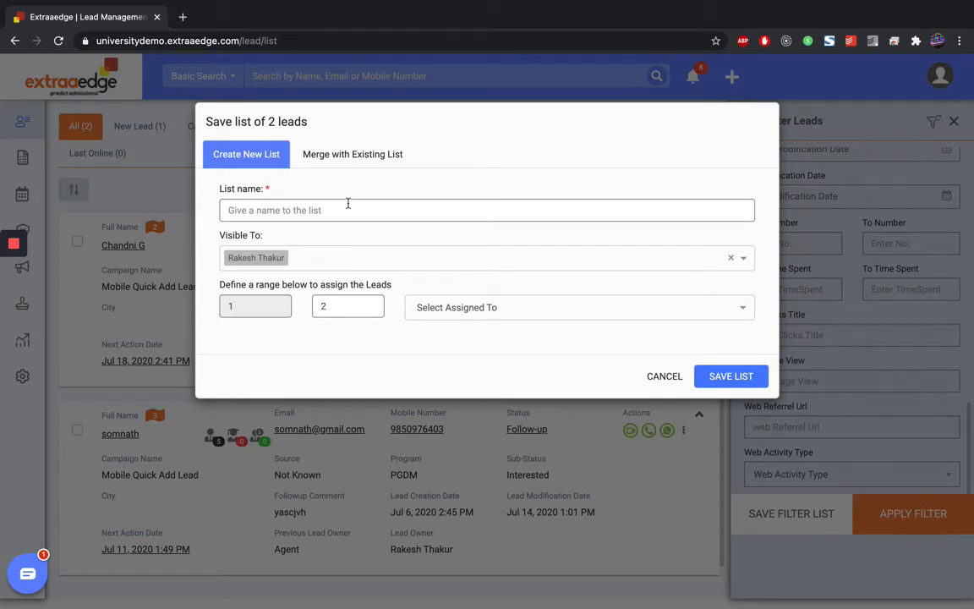
left_click(272, 216)
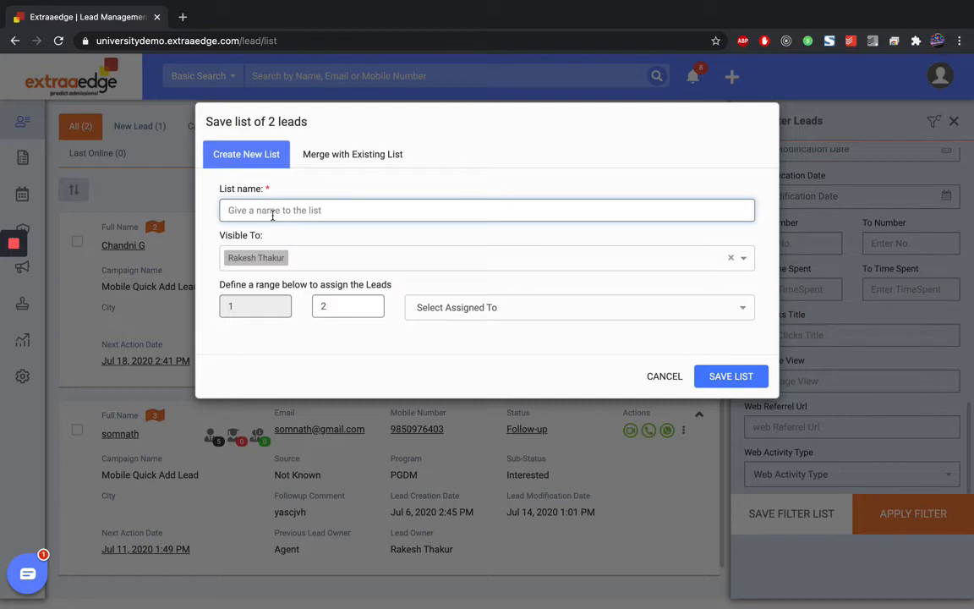
type("Quic")
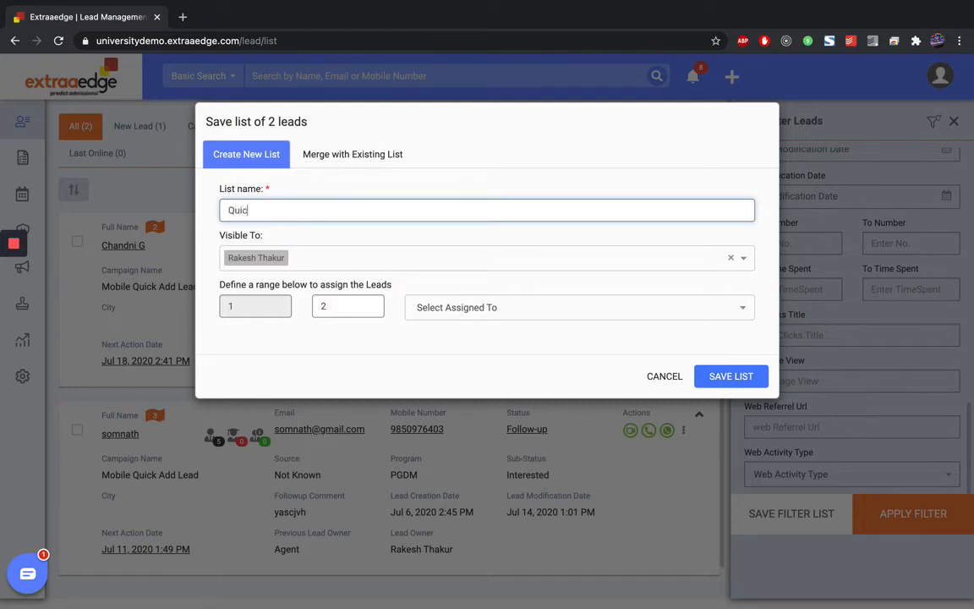
type("k ADD BButton")
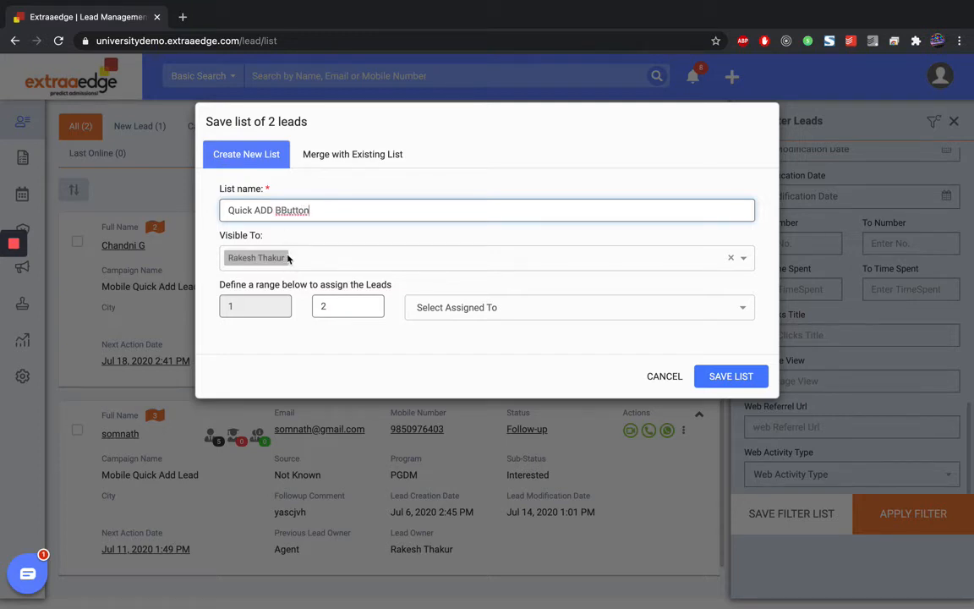
Pick two counselors as lead assignees to add them to the list's visibility, and clear both from the assignment
left_click(457, 308)
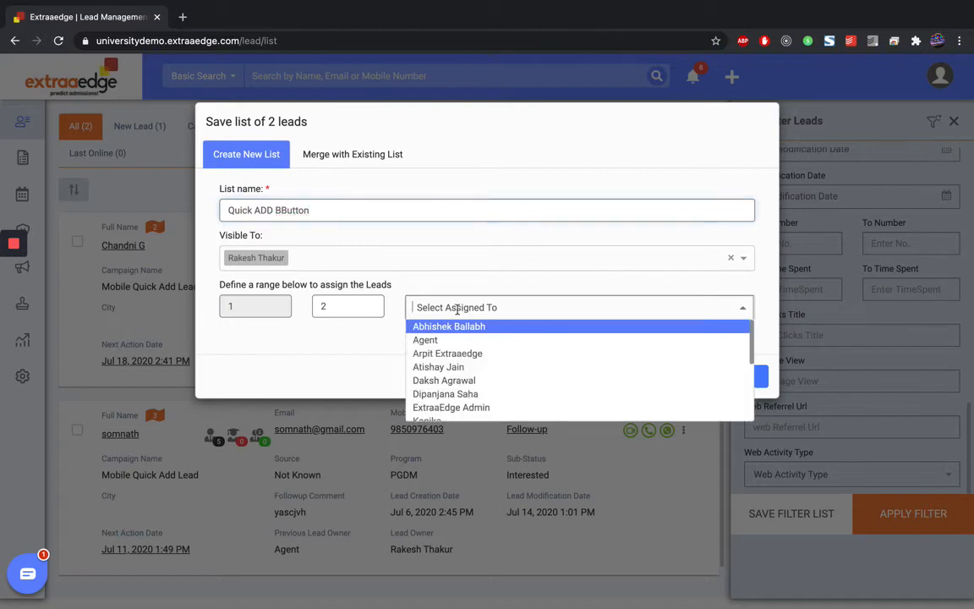
left_click(453, 354)
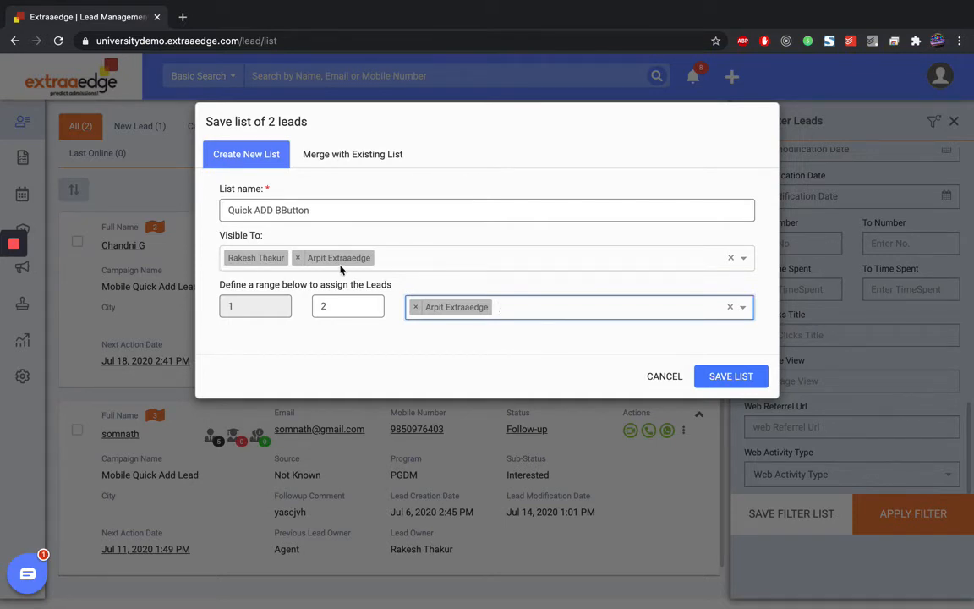
left_click(517, 310)
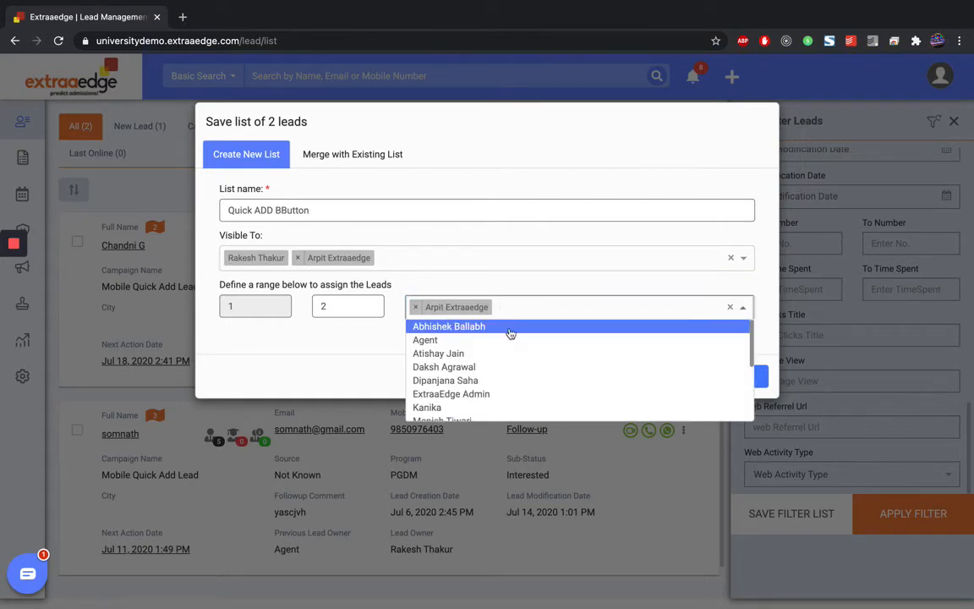
left_click(448, 354)
left_click(415, 307)
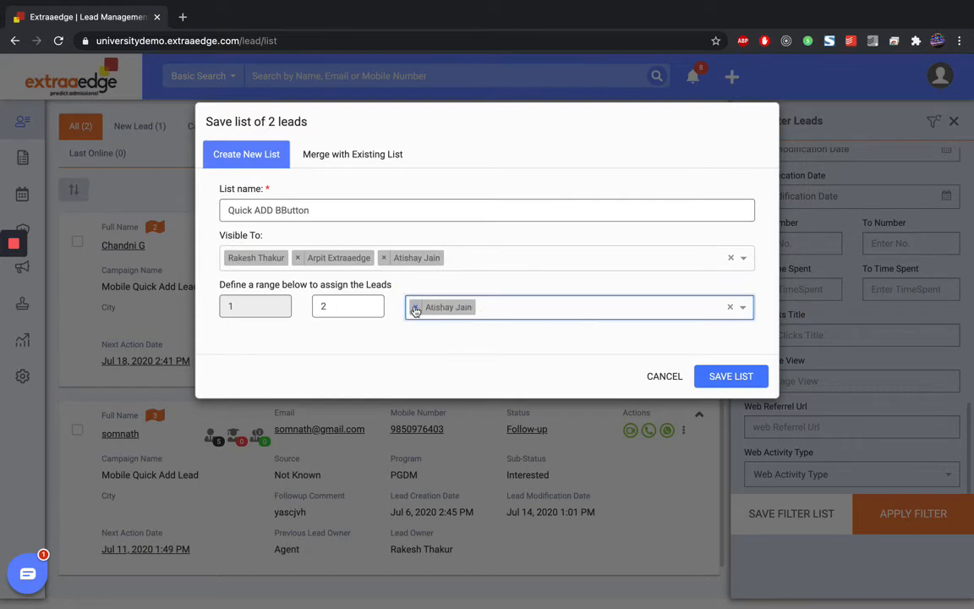
left_click(415, 307)
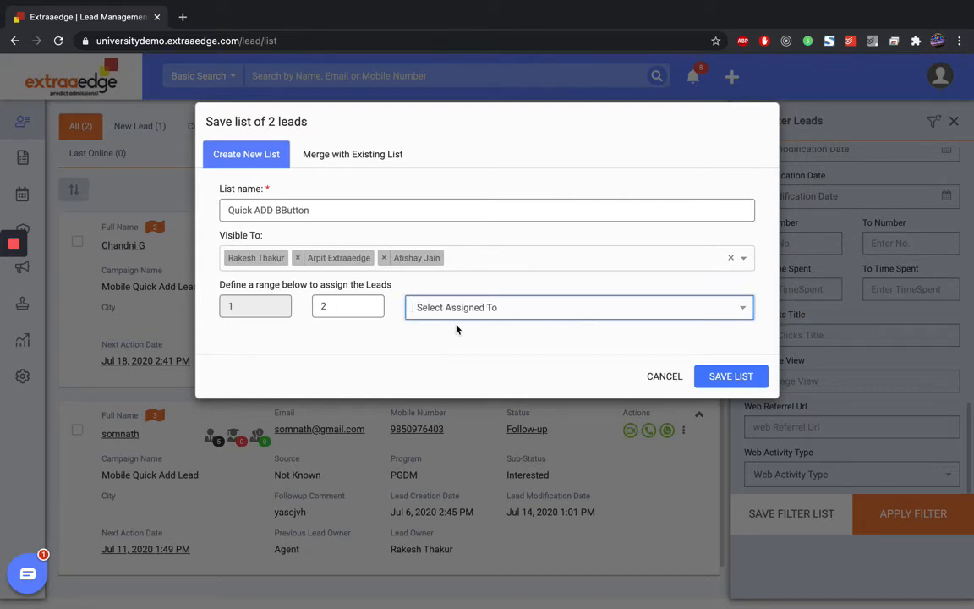
Save the new lead list without an assignee and close the lead filter
left_click(391, 334)
left_click(332, 308)
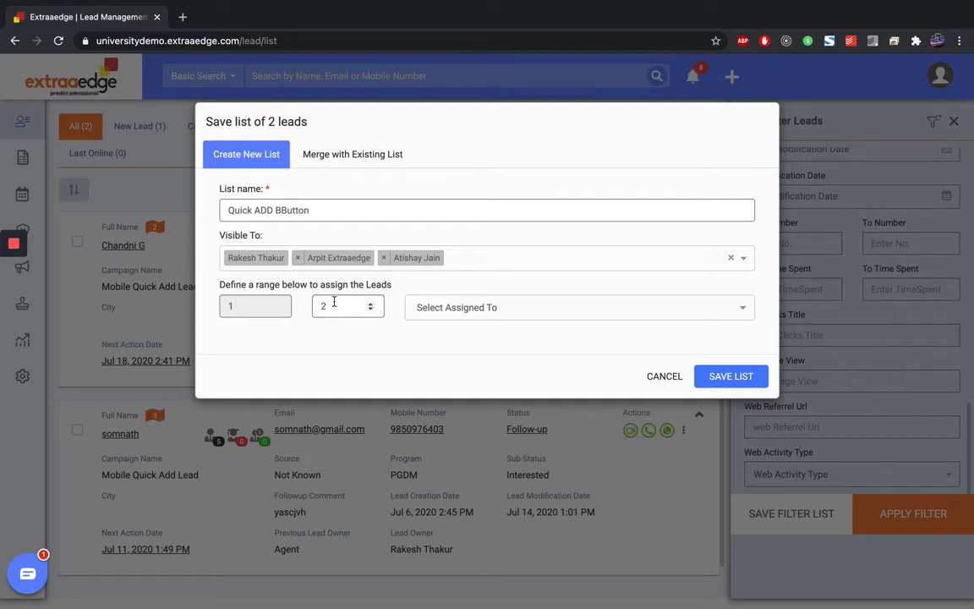
left_click(726, 377)
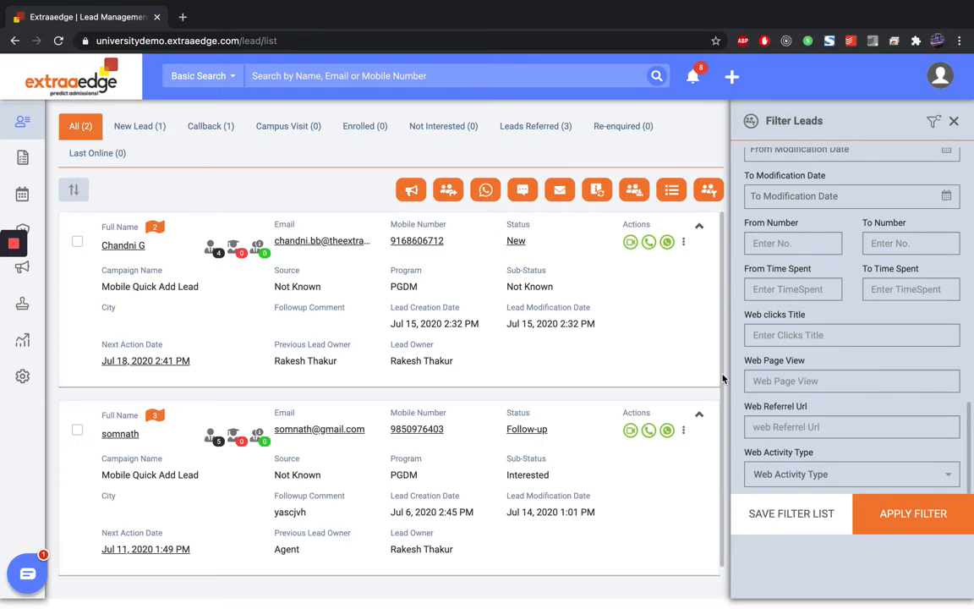
left_click(954, 122)
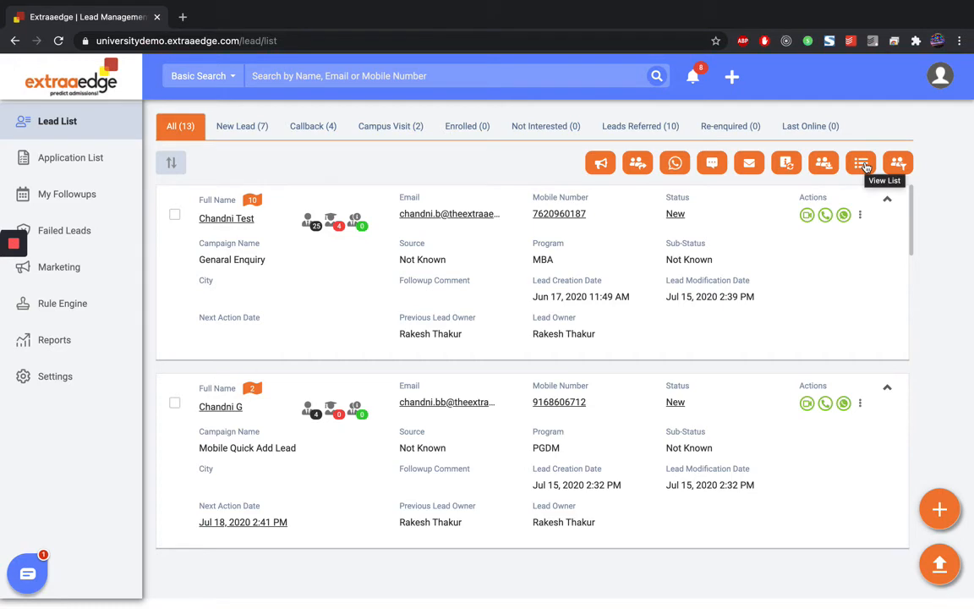
Load the saved leads list "Quick ADD BButton"
left_click(858, 169)
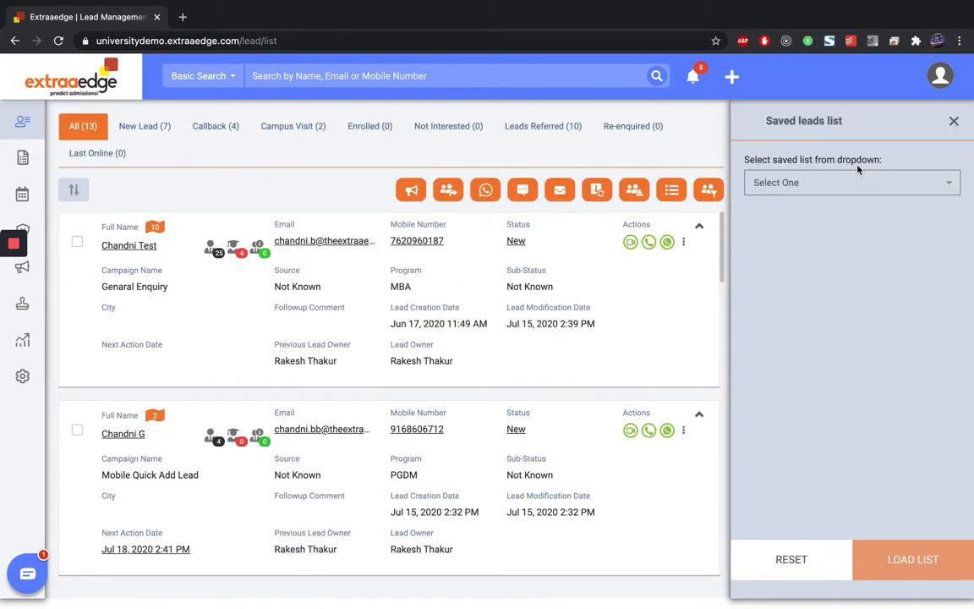
left_click(790, 183)
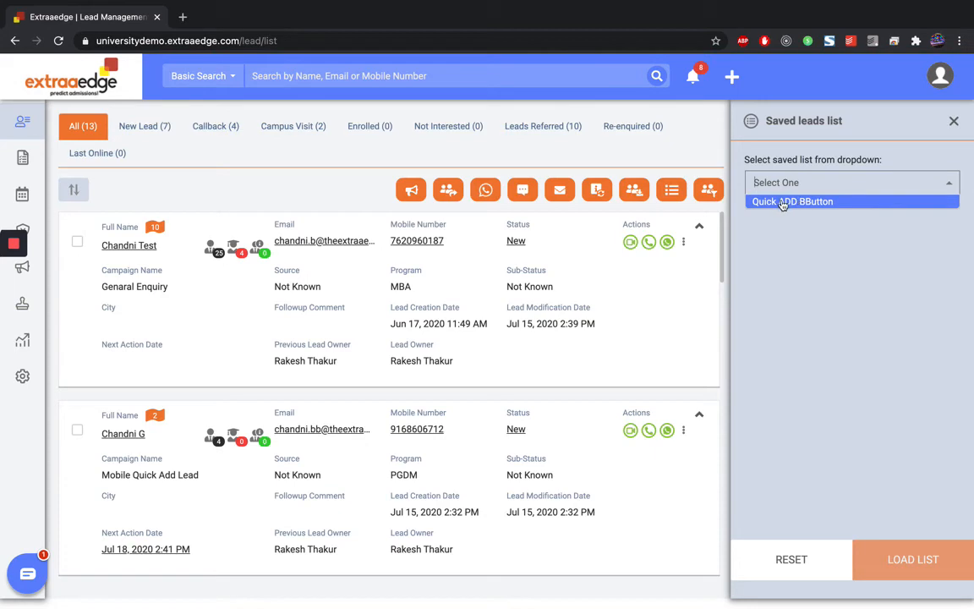
left_click(783, 202)
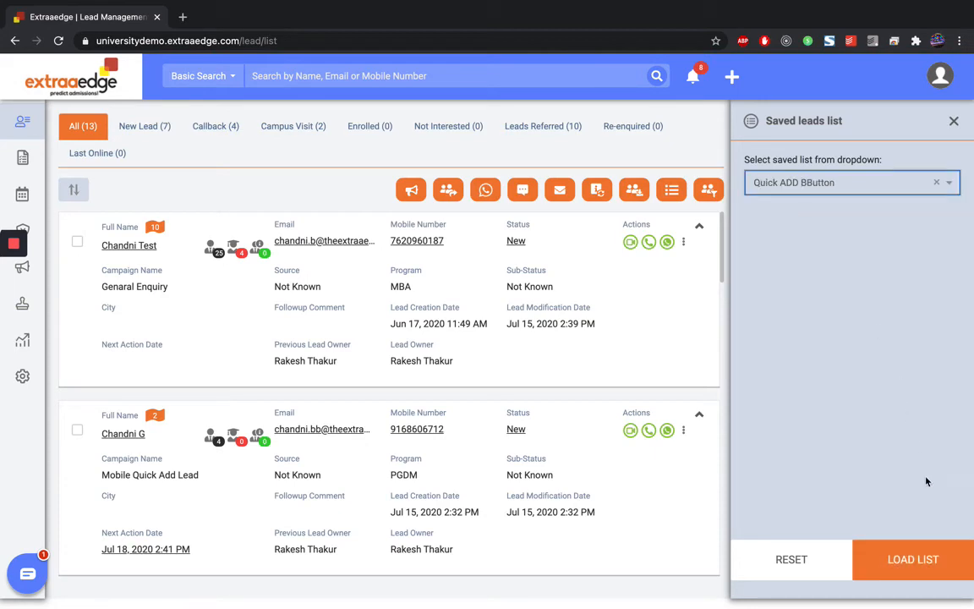
left_click(911, 560)
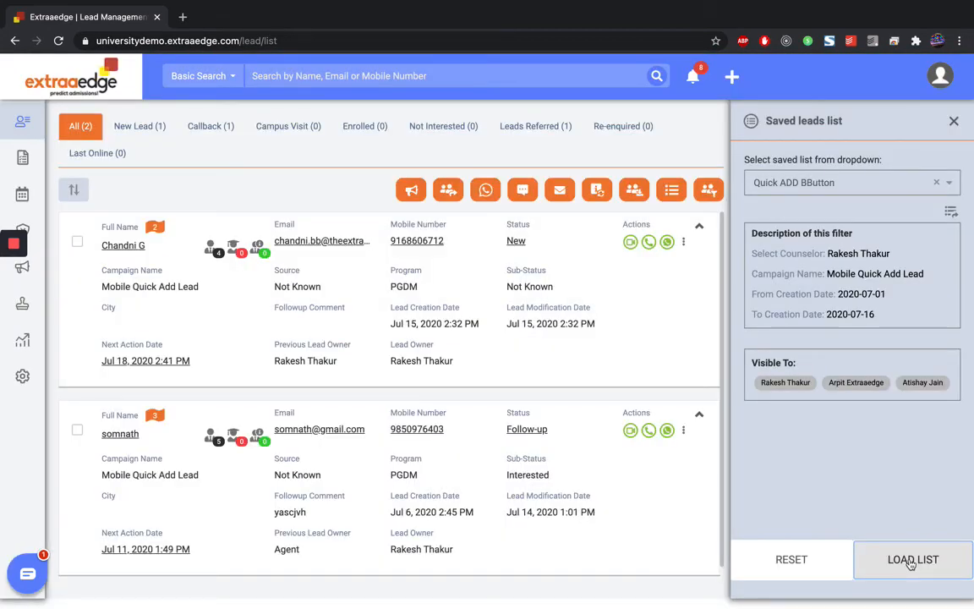
scroll(559, 500, "down", 1)
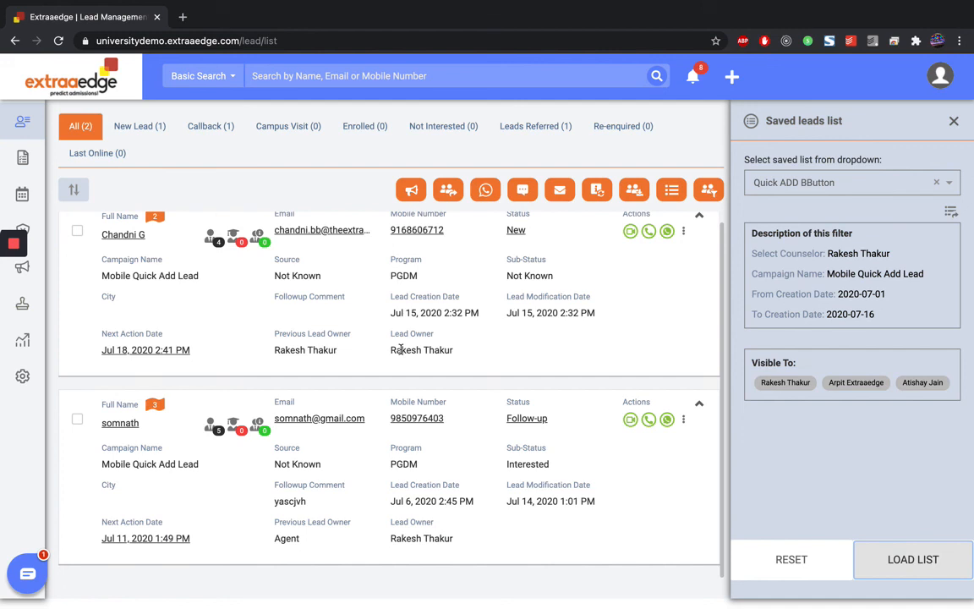
mouse_move(15, 245)
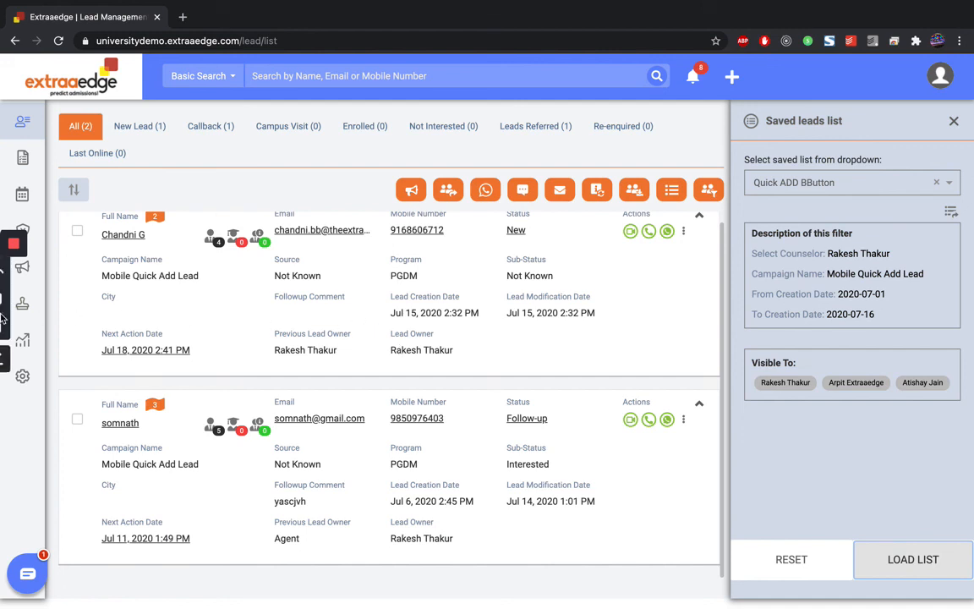